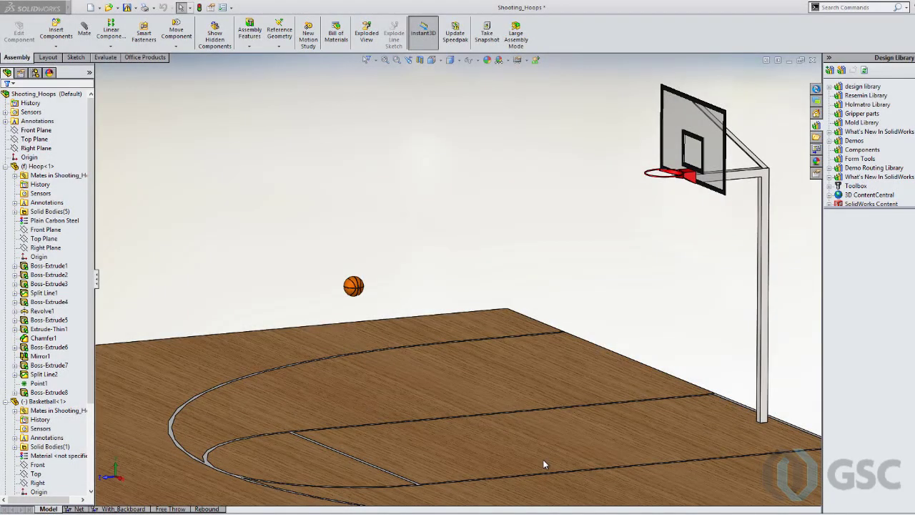
# - Open the Free Throw motion study, play it through, and scrub the timeline to just before 1 second
pyautogui.click(169, 509)
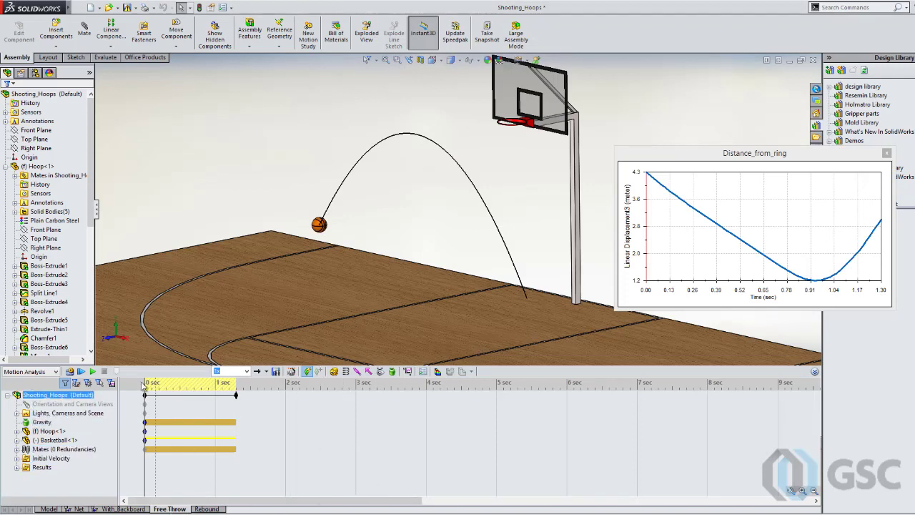
pyautogui.click(91, 372)
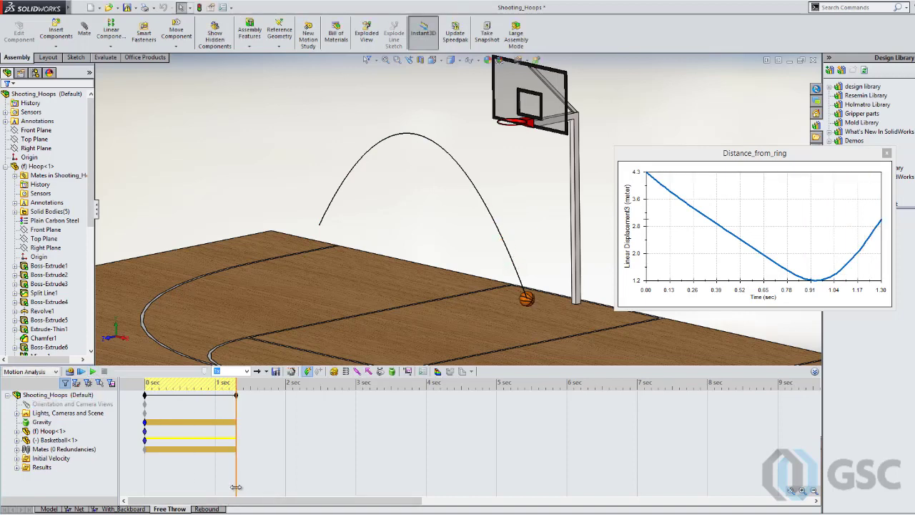
pyautogui.moveTo(236, 476)
pyautogui.mouseDown()
pyautogui.moveTo(175, 485)
pyautogui.moveTo(208, 482)
pyautogui.mouseUp()
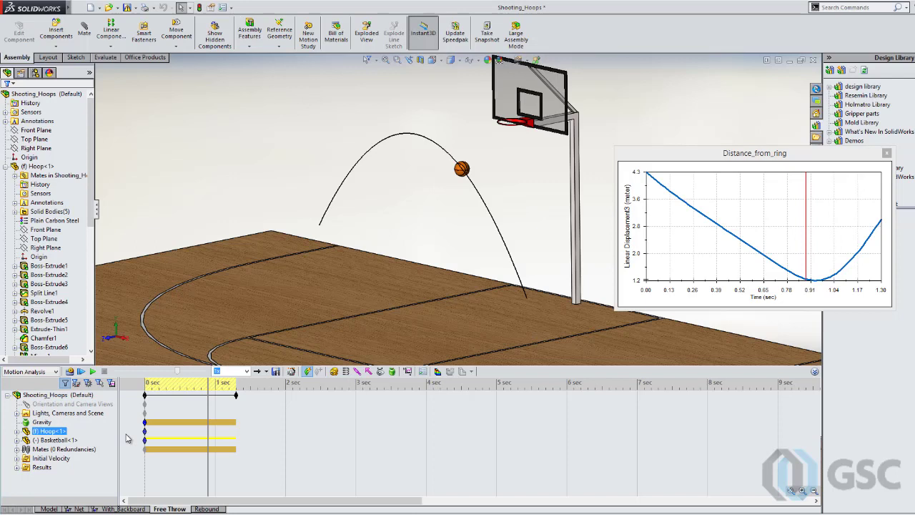
# - Open the Distance_from_ring plot definition and examine its selected basketball and hoop points
pyautogui.click(17, 466)
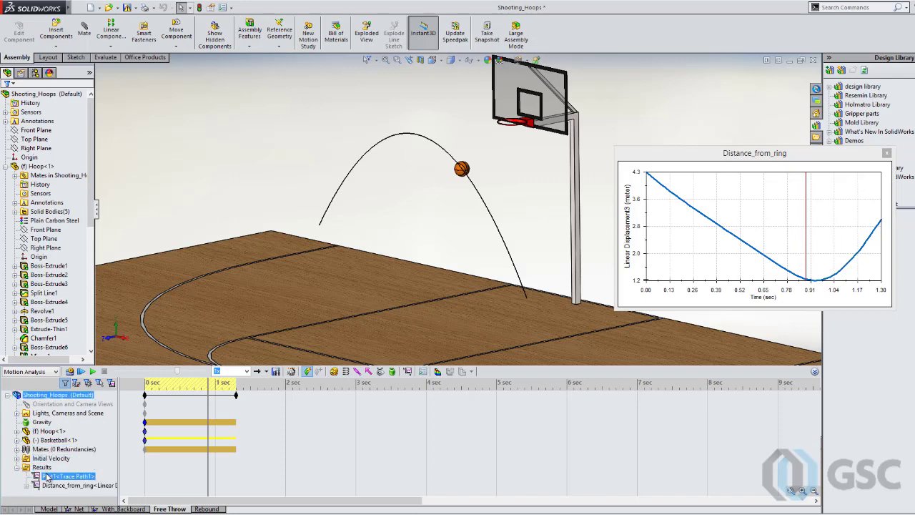
pyautogui.rightClick(82, 485)
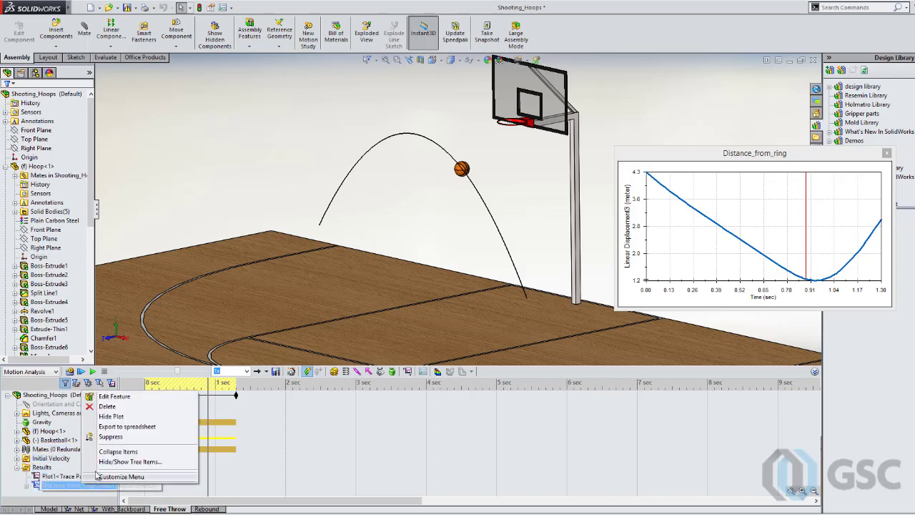
pyautogui.click(115, 398)
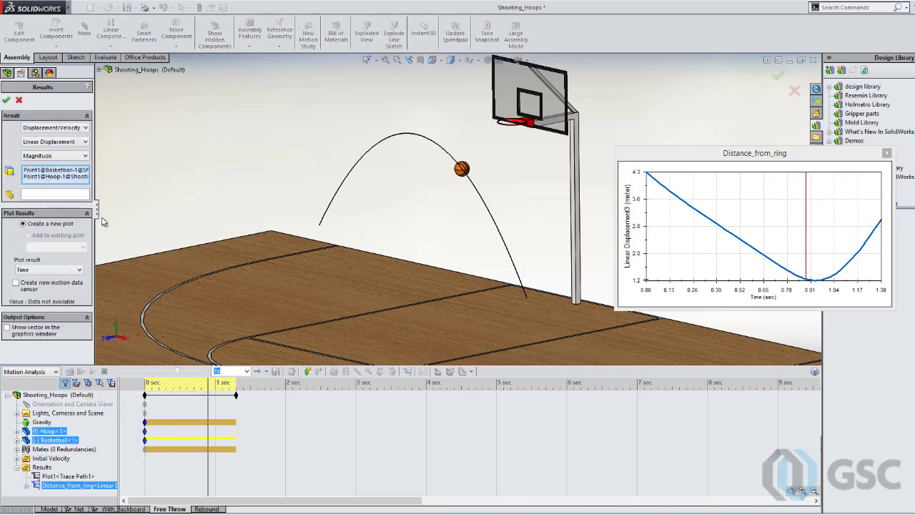
pyautogui.moveTo(96, 209); pyautogui.dragTo(147, 214)
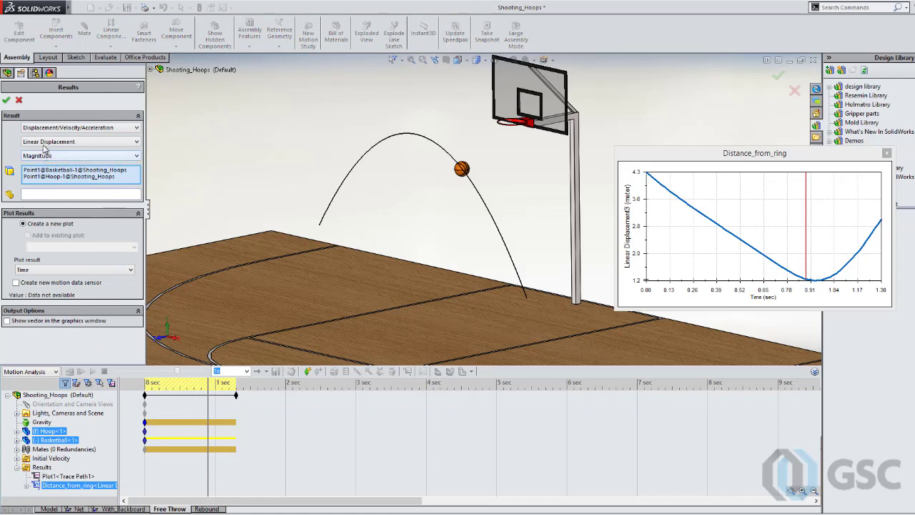
pyautogui.click(63, 171)
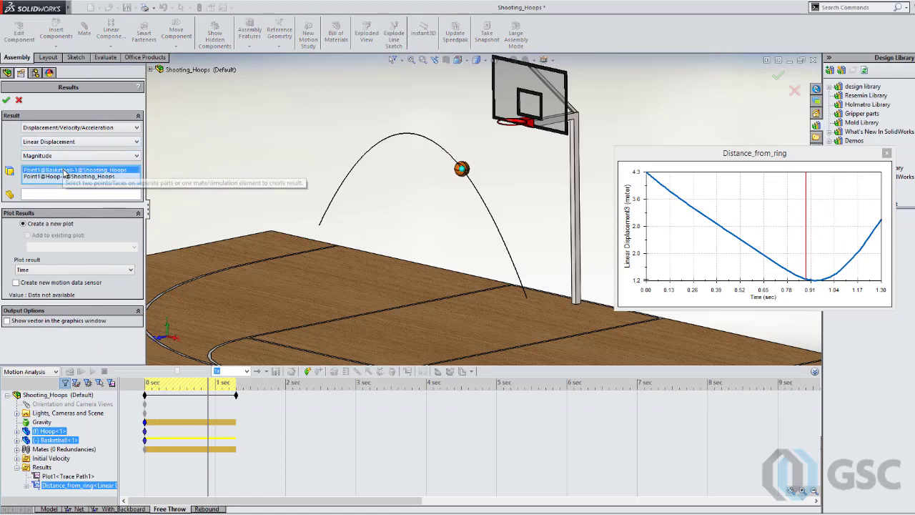
pyautogui.click(67, 177)
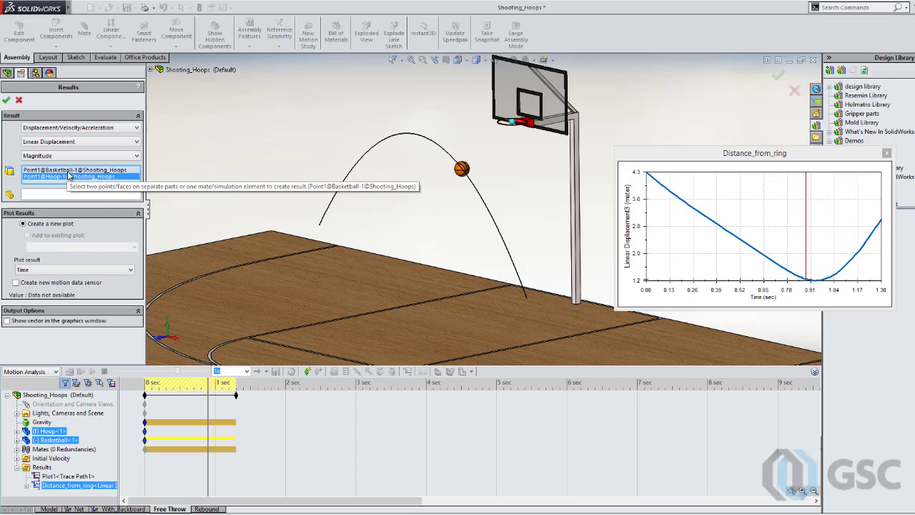
pyautogui.click(69, 171)
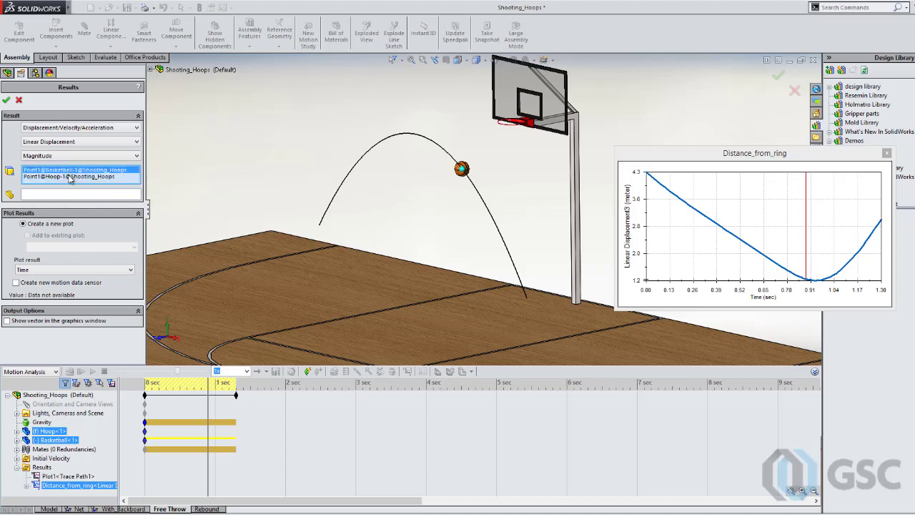
pyautogui.click(69, 177)
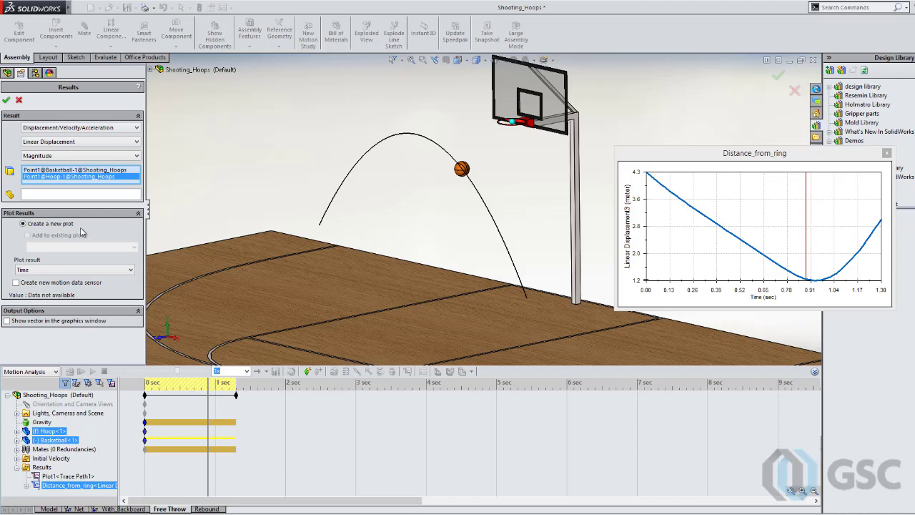
# - Create a new motion data sensor from the Distance_from_ring plot and choose which model value it tracks
pyautogui.click(16, 283)
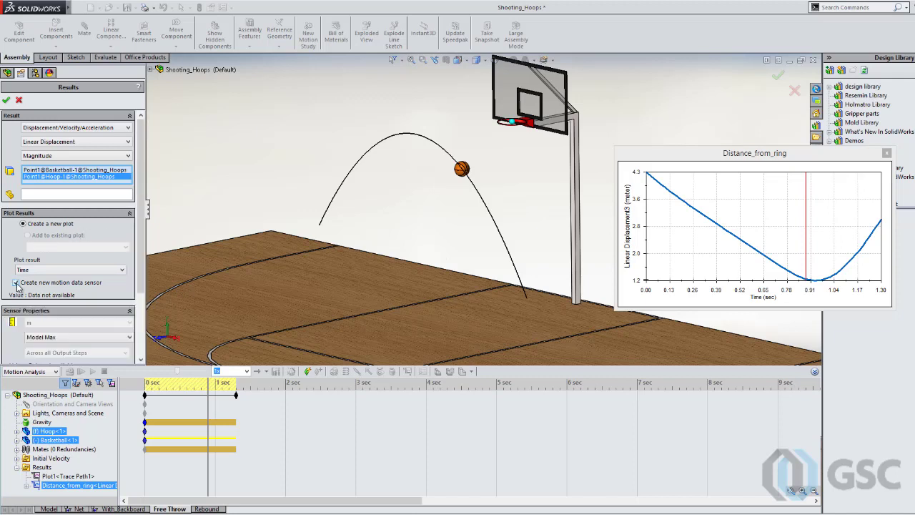
pyautogui.click(75, 338)
pyautogui.click(74, 353)
pyautogui.click(7, 100)
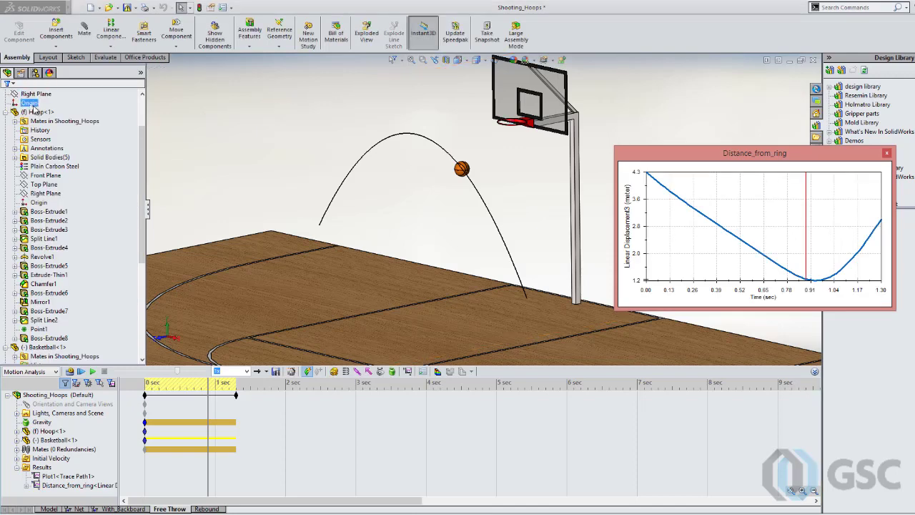
# - Open the Net design study and add a new Motion parameter named BAll_speed
pyautogui.rightClick(209, 508)
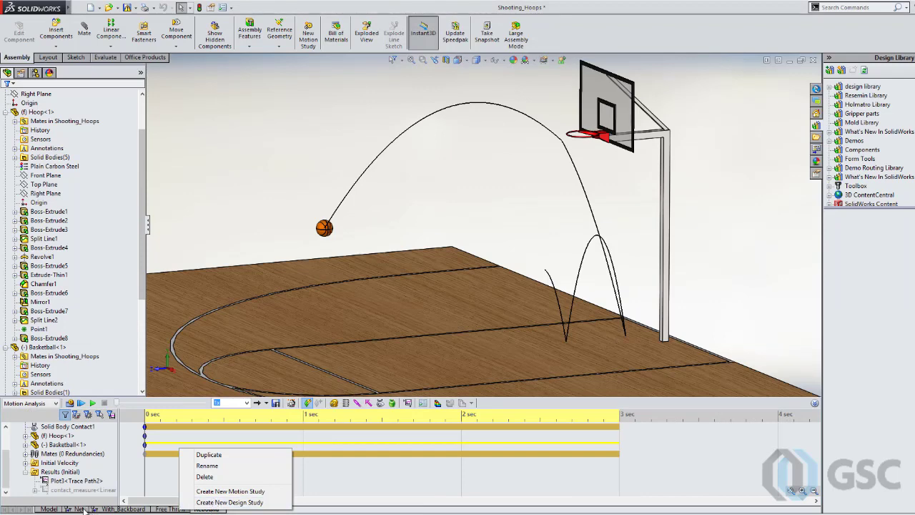
pyautogui.click(83, 508)
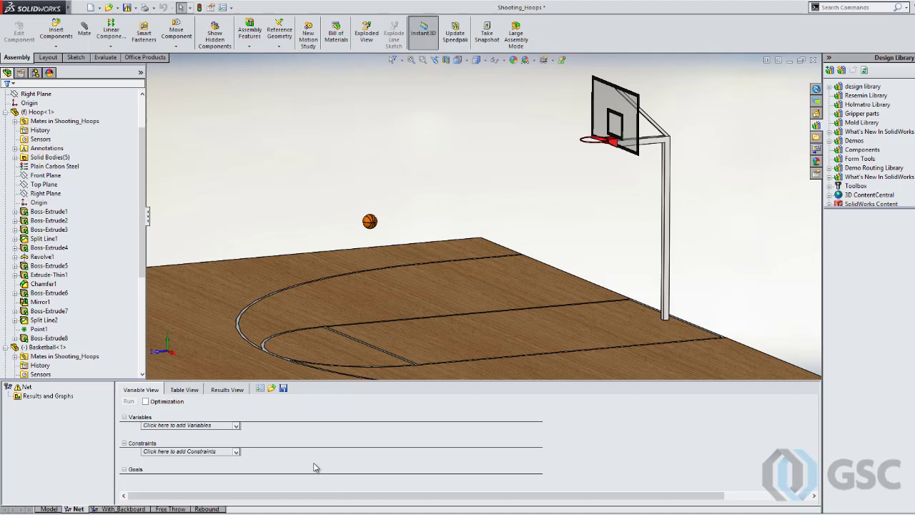
pyautogui.click(237, 426)
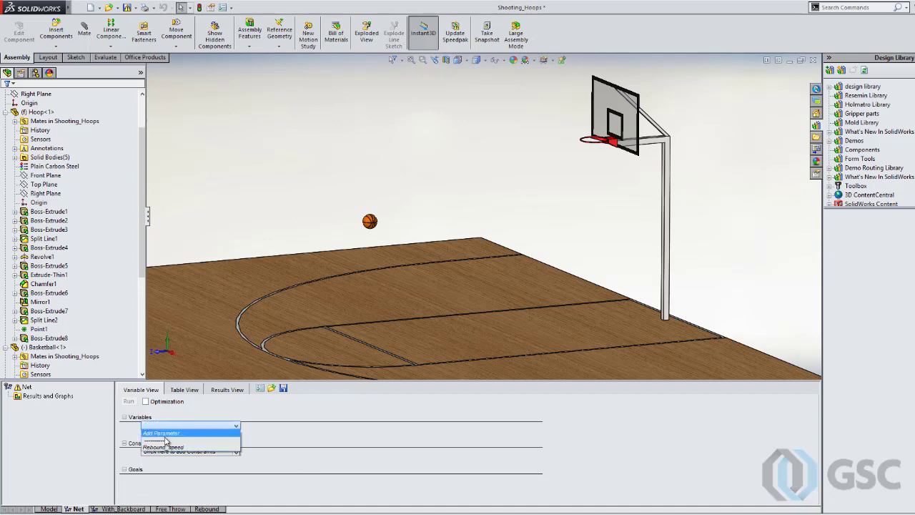
pyautogui.click(162, 433)
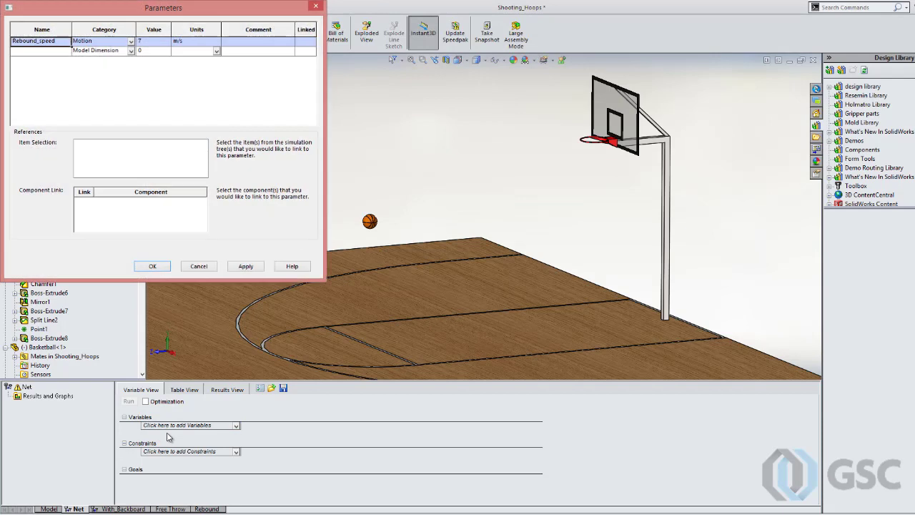
pyautogui.click(50, 50)
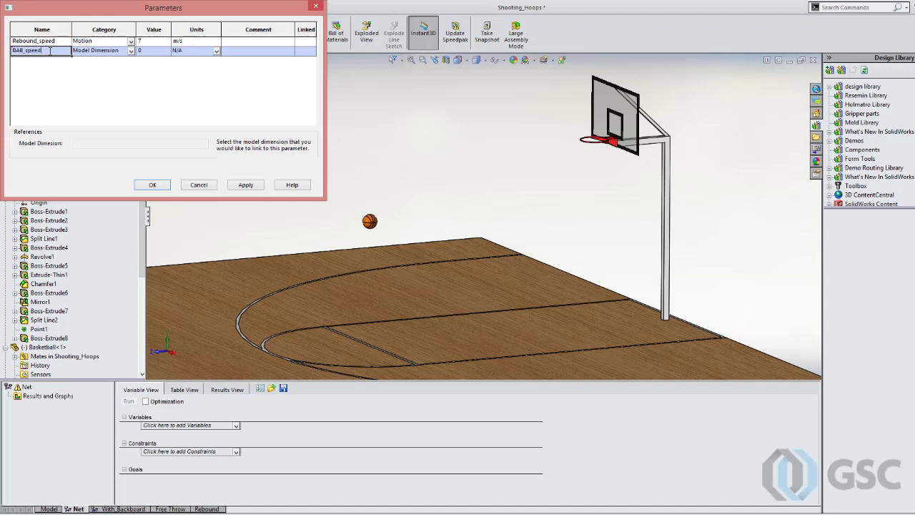
pyautogui.click(131, 51)
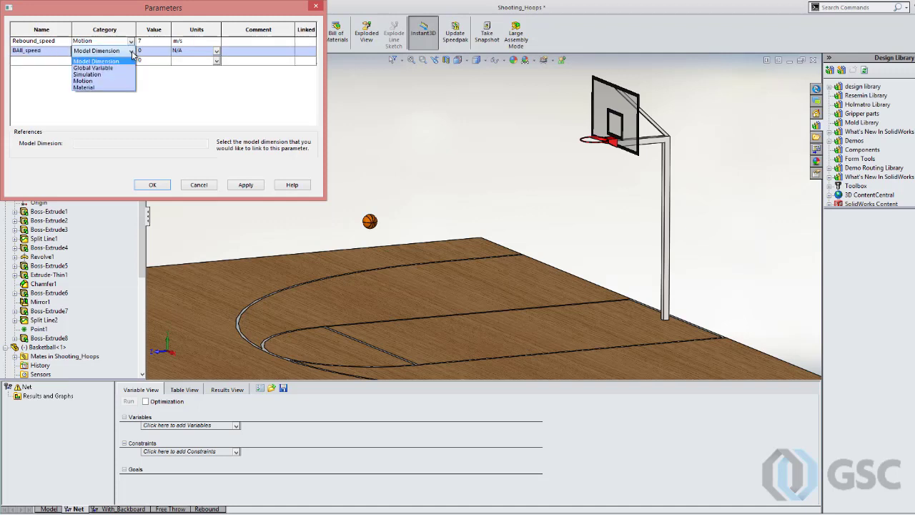
pyautogui.click(97, 83)
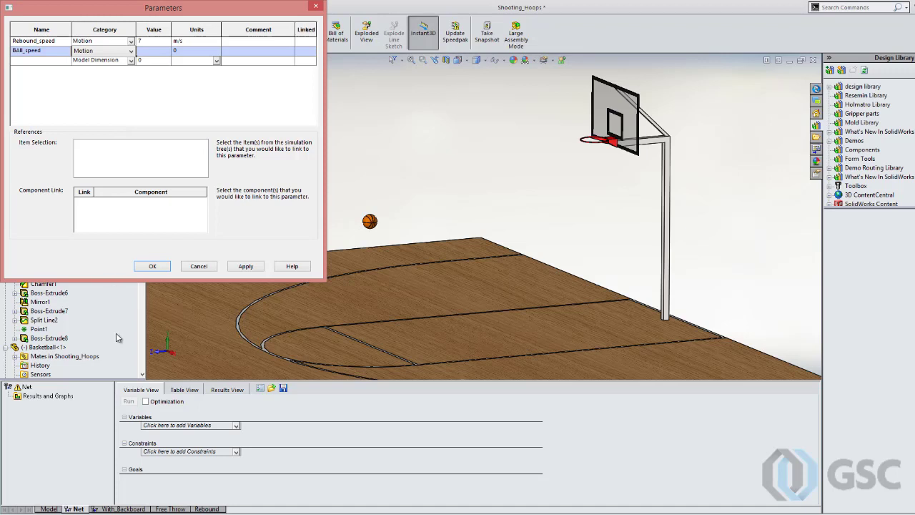
# - Link the BAll_speed parameter to the initial linear velocity of Initial Velocity1 in the Free Throw study
pyautogui.click(180, 509)
pyautogui.click(36, 458)
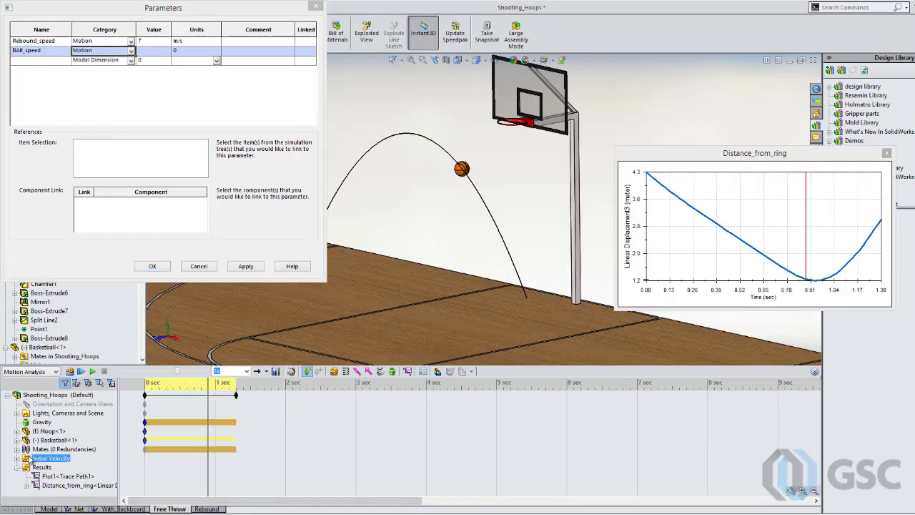
pyautogui.click(26, 458)
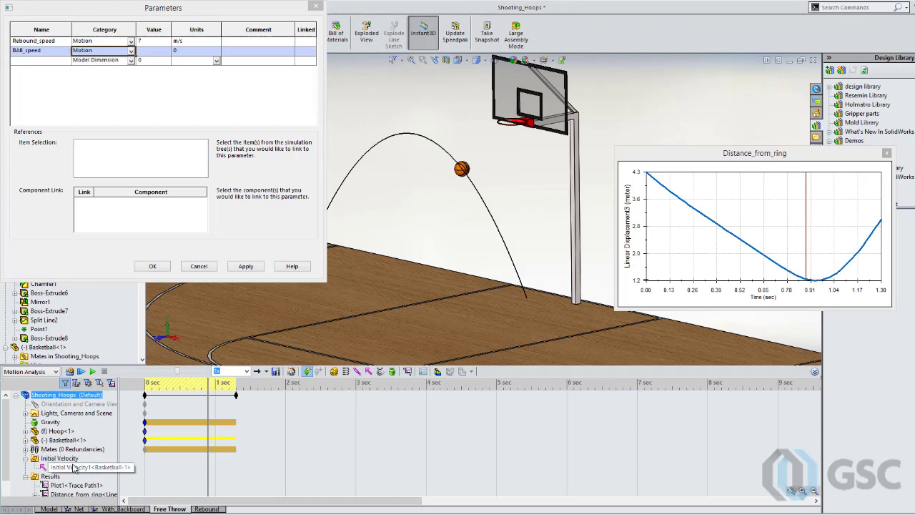
pyautogui.click(74, 468)
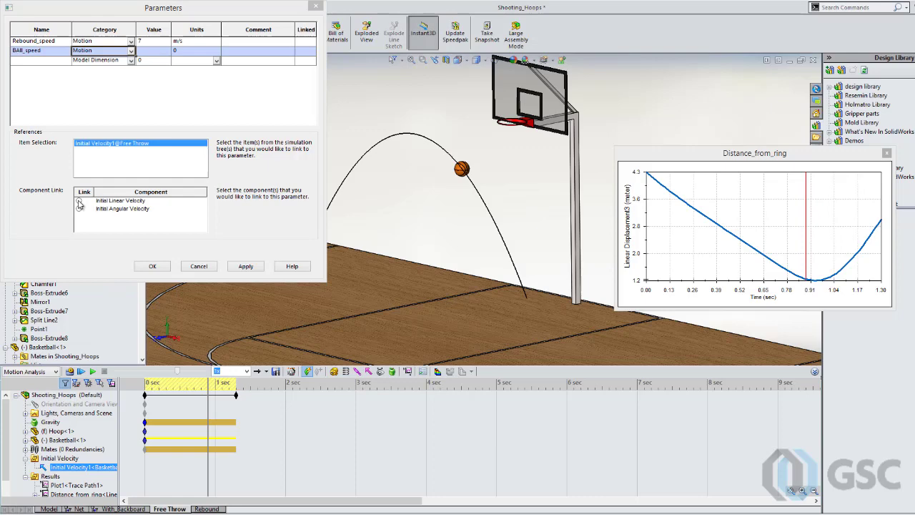
pyautogui.click(79, 201)
pyautogui.click(148, 51)
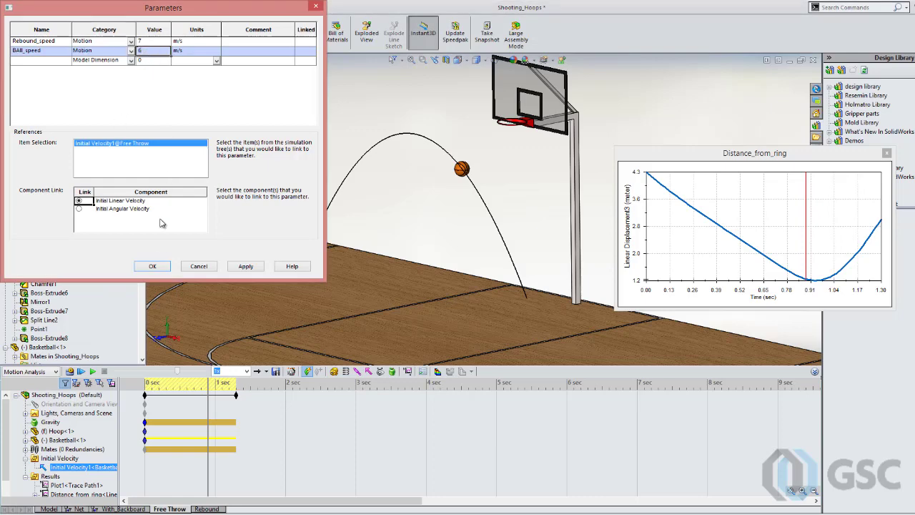
pyautogui.click(152, 266)
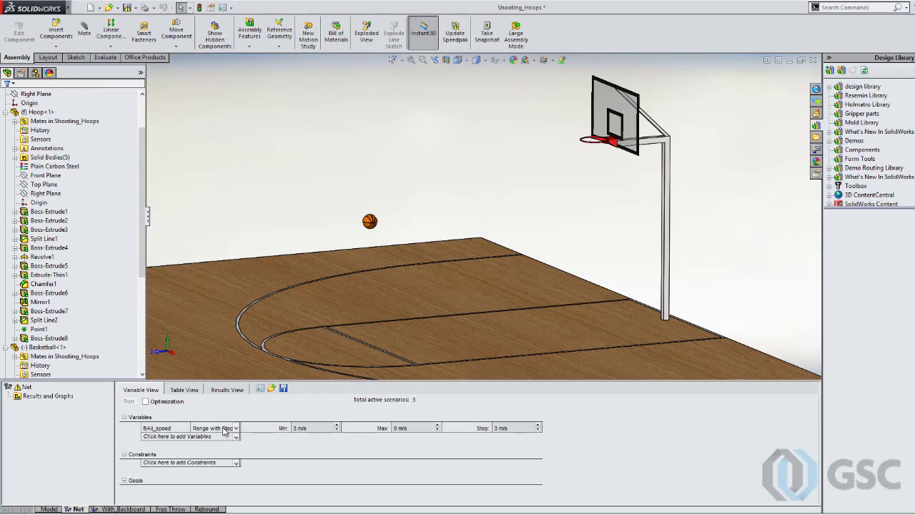
# - Set the BAll_speed variable's range to a minimum of 6 m/s, a maximum of 8 m/s and a step of 0.25 m/s
pyautogui.click(316, 428)
pyautogui.write('6')
pyautogui.click(406, 429)
pyautogui.click(503, 428)
pyautogui.write('0.2')
pyautogui.press('Return')
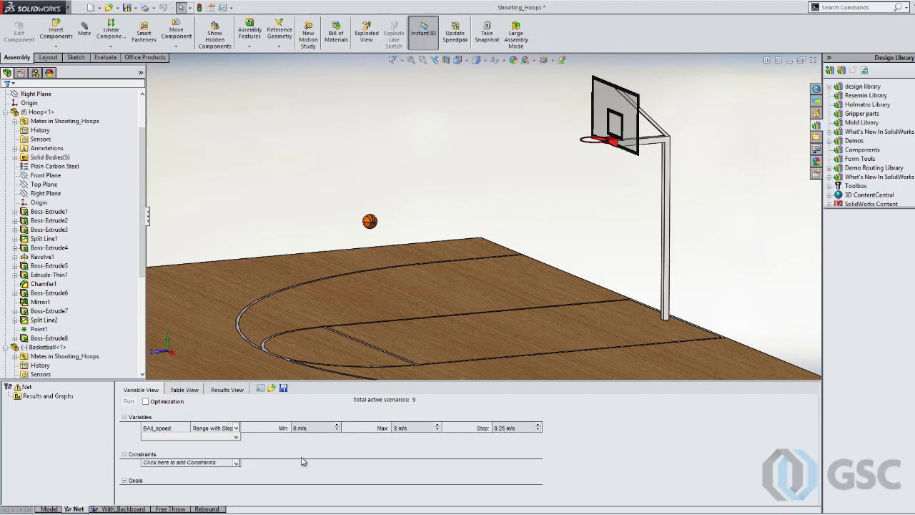
# - Add the Displacement3 sensor as a constraint that is less than 0.111
pyautogui.click(236, 462)
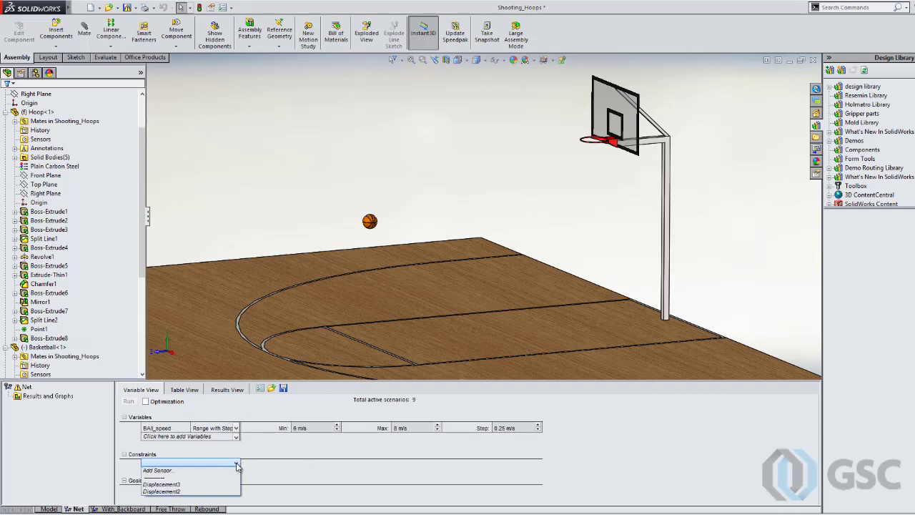
pyautogui.click(187, 484)
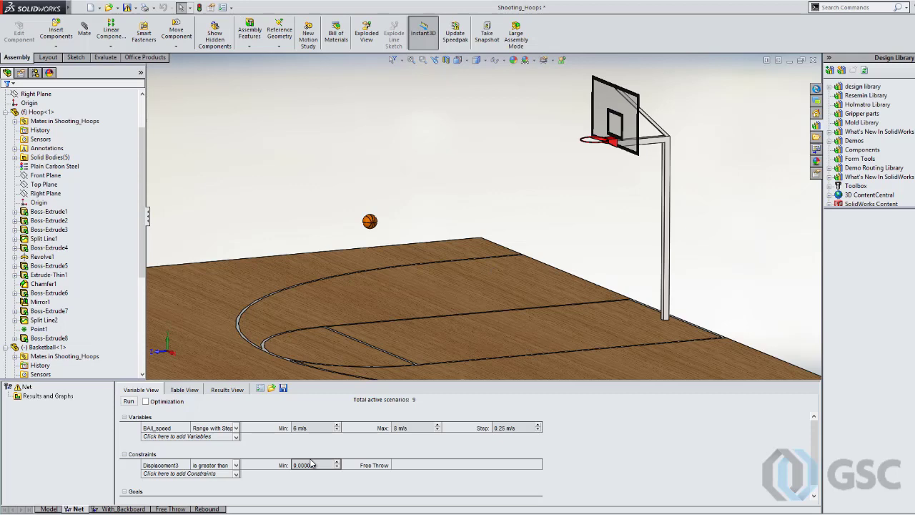
pyautogui.click(235, 465)
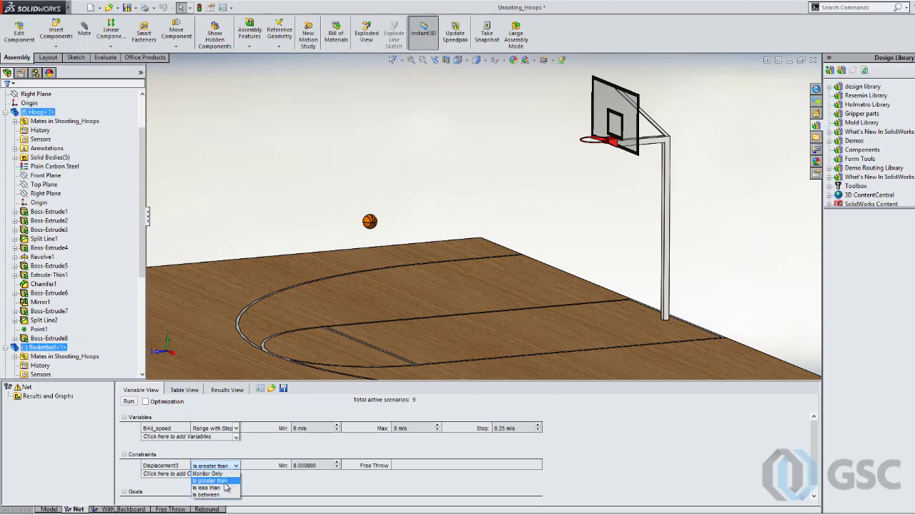
pyautogui.click(223, 487)
pyautogui.click(320, 465)
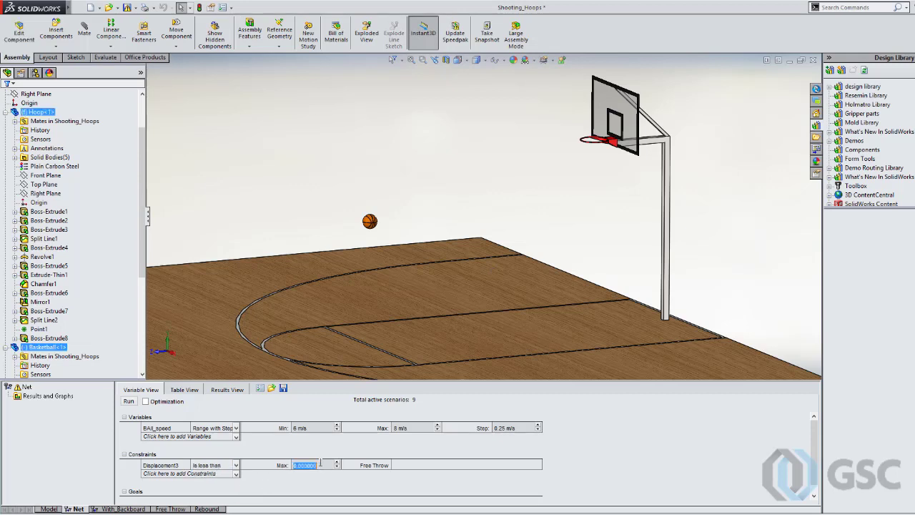
pyautogui.write('111')
pyautogui.press('Tab')
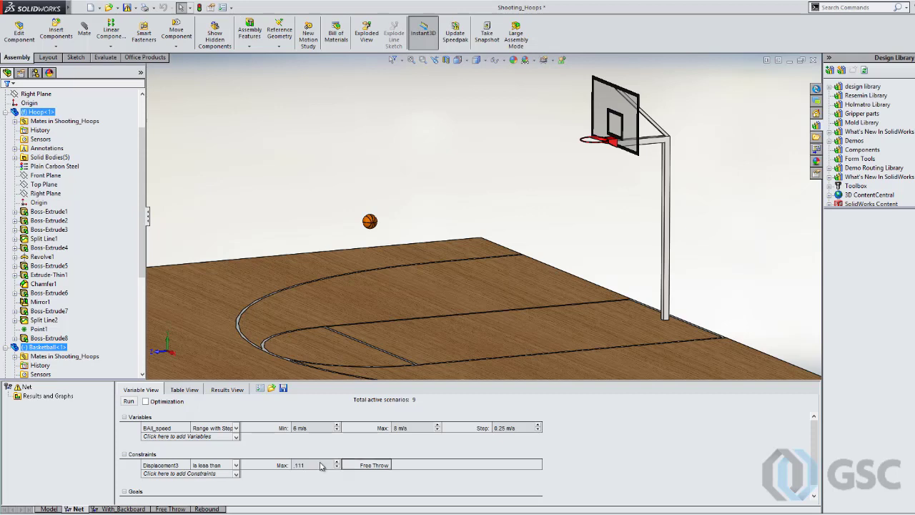
# - Run the Net design study and review its speed scenarios, playing the motion of Scenario 1
pyautogui.click(129, 402)
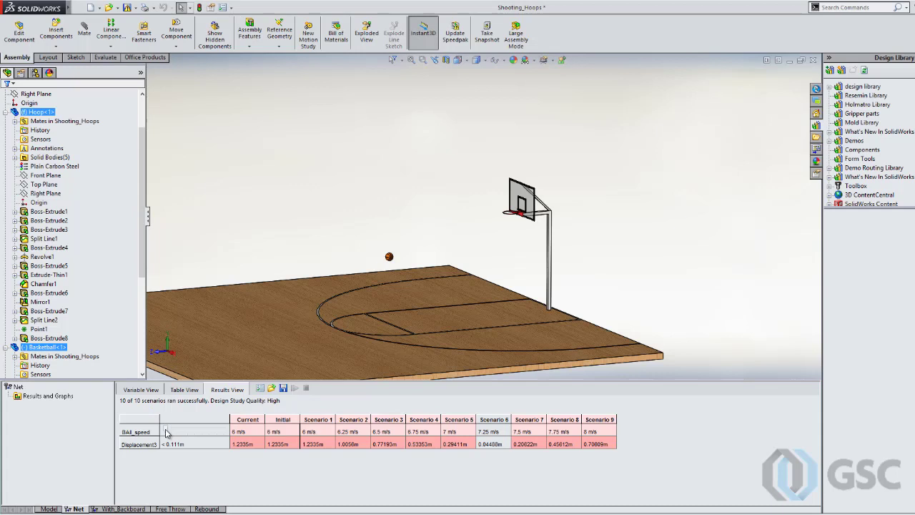
pyautogui.moveTo(165, 433); pyautogui.dragTo(198, 433)
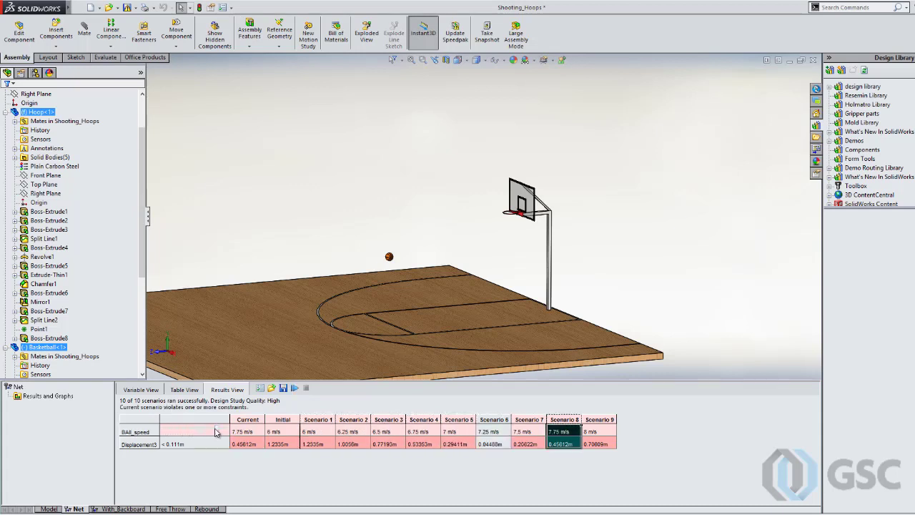
pyautogui.moveTo(214, 431); pyautogui.dragTo(163, 432)
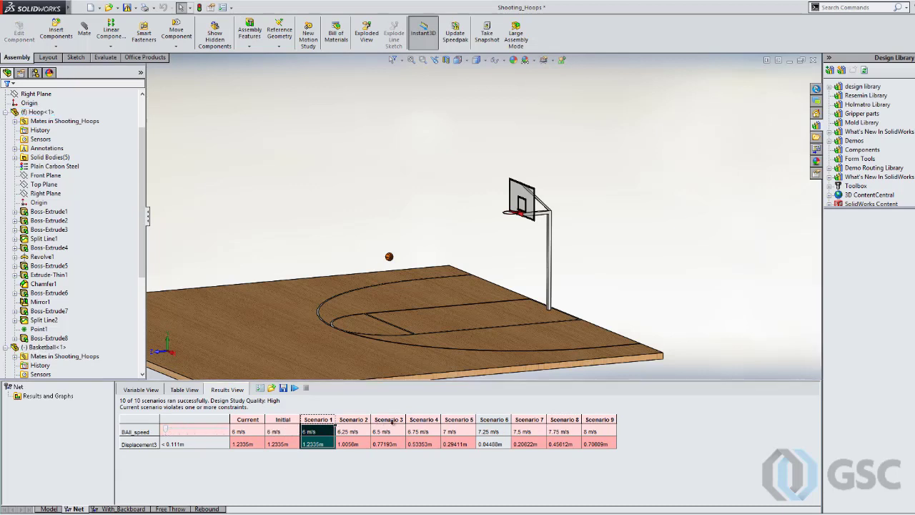
pyautogui.click(294, 387)
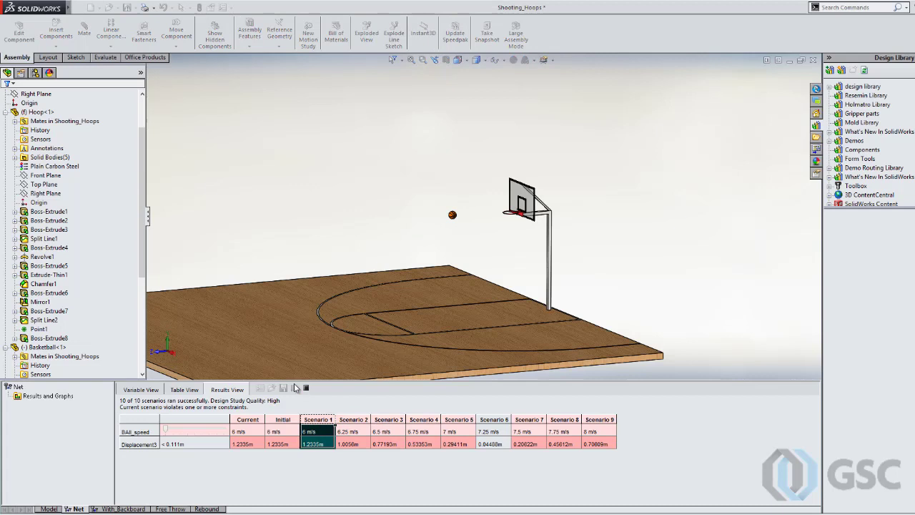
# - Play the motion of Scenario 5 (7 m/s) in the Net design study with the hoop in closer view
pyautogui.scroll(-5, 460, 286)
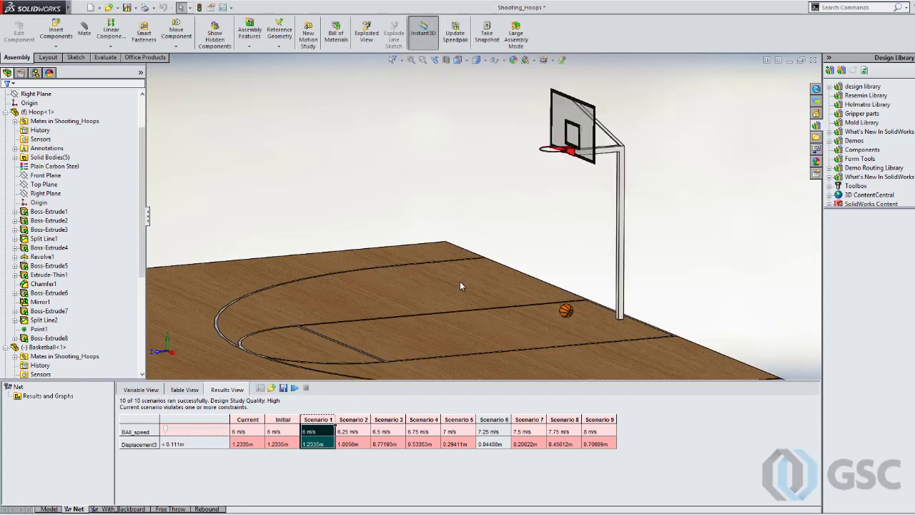
pyautogui.scroll(-2, 459, 286)
pyautogui.scroll(1, 473, 283)
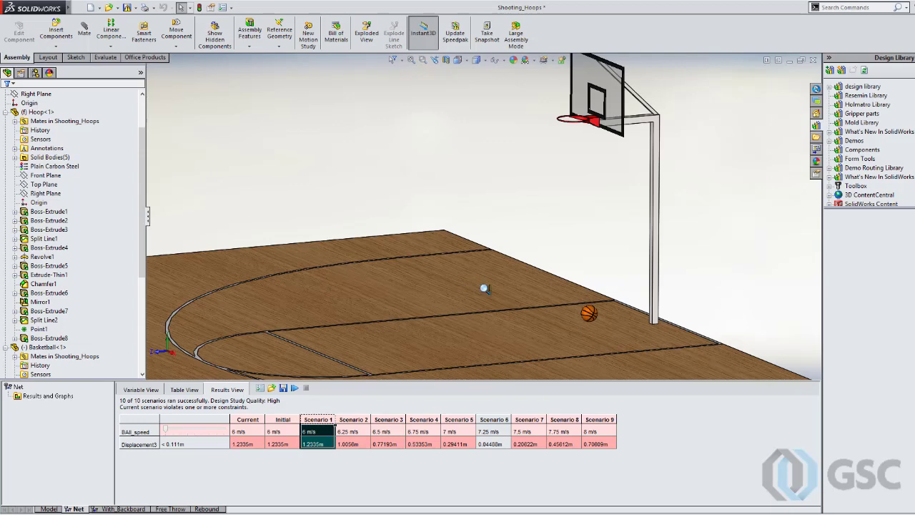
pyautogui.keyDown('ctrl'); pyautogui.moveTo(484, 285); pyautogui.dragTo(510, 293, button='middle'); pyautogui.keyUp('ctrl')
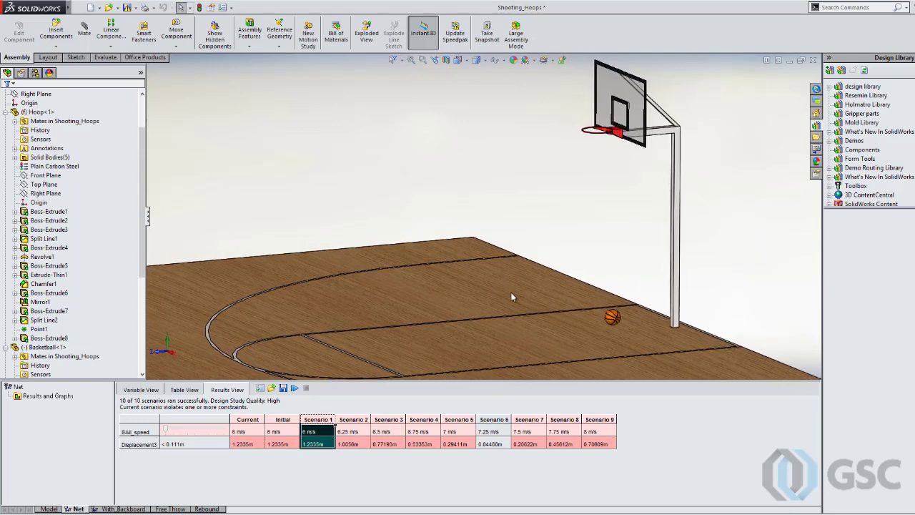
pyautogui.click(294, 388)
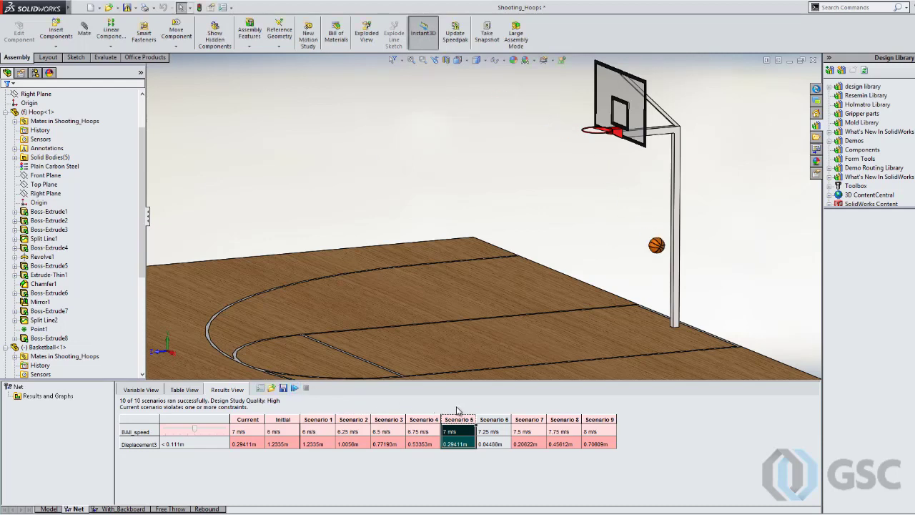
# - Play the motions of Scenarios 6, 7 and 9 in the Net study to compare the 7.25, 7.5 and 8 m/s shots
pyautogui.click(491, 419)
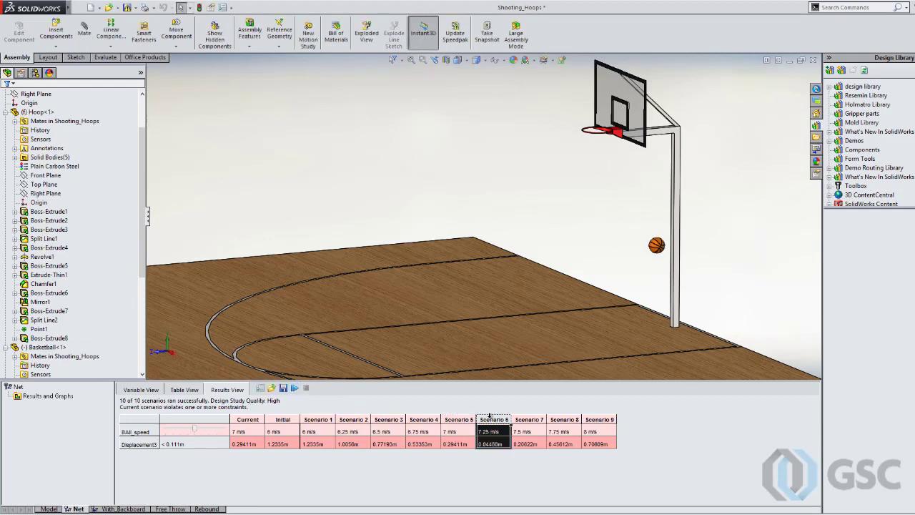
pyautogui.click(294, 388)
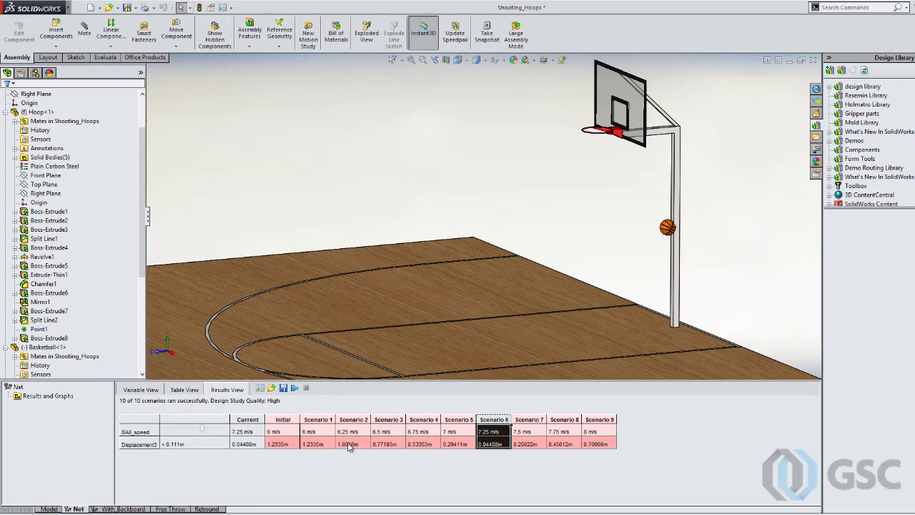
pyautogui.click(526, 422)
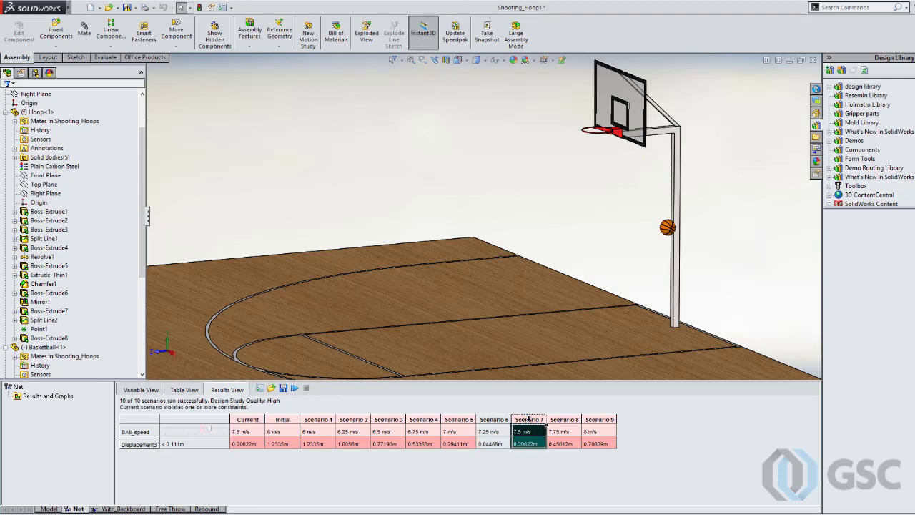
pyautogui.click(294, 388)
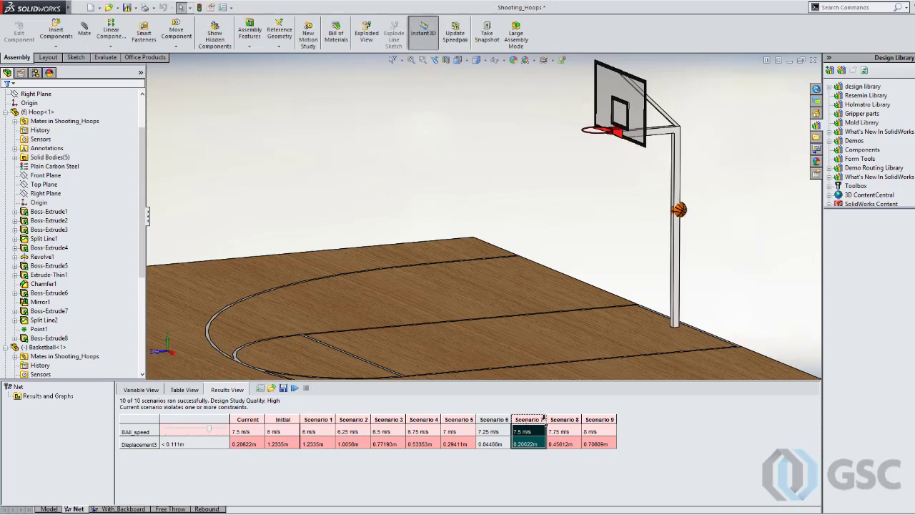
pyautogui.click(588, 419)
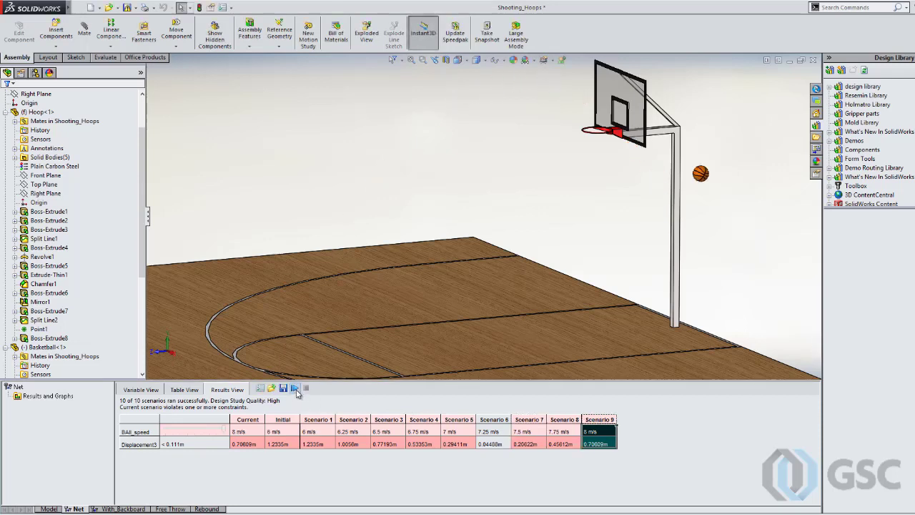
pyautogui.click(294, 388)
# - Open the results of the With_Backboard design study and play the motion of Scenario 1 (7 m/s)
pyautogui.click(125, 508)
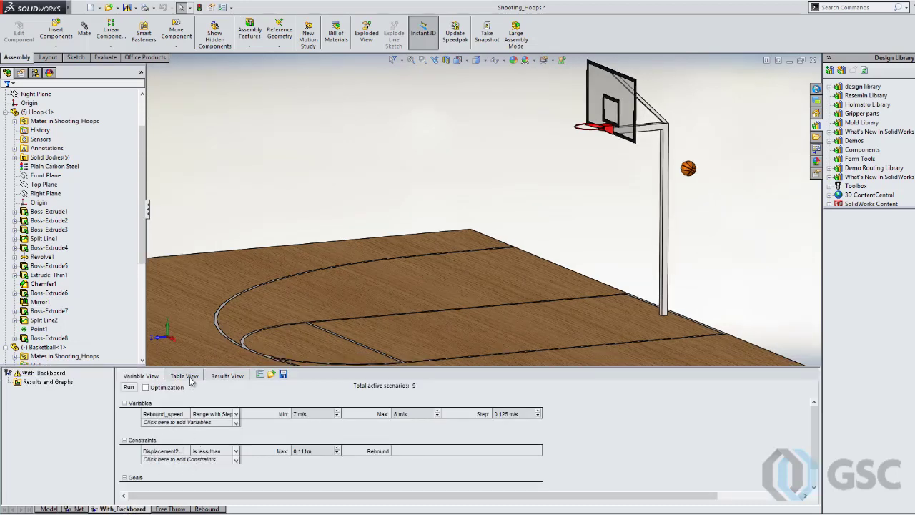
pyautogui.click(223, 376)
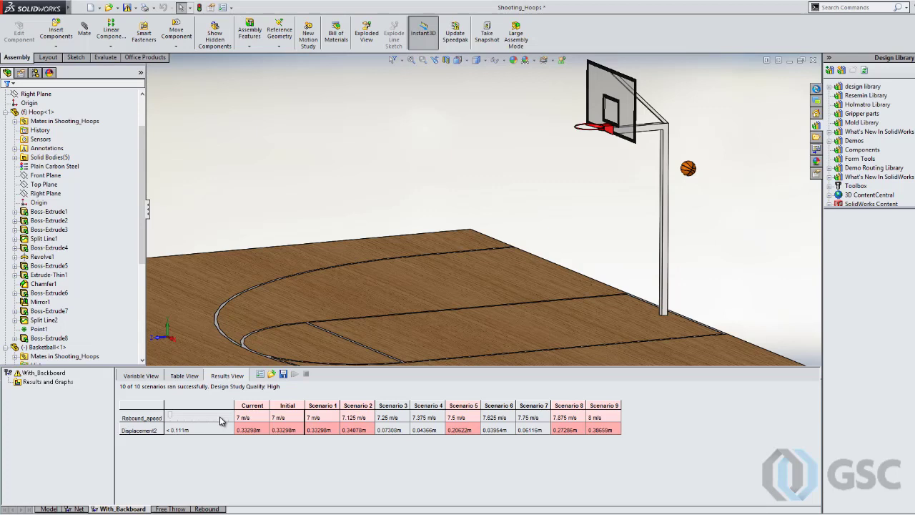
pyautogui.click(322, 405)
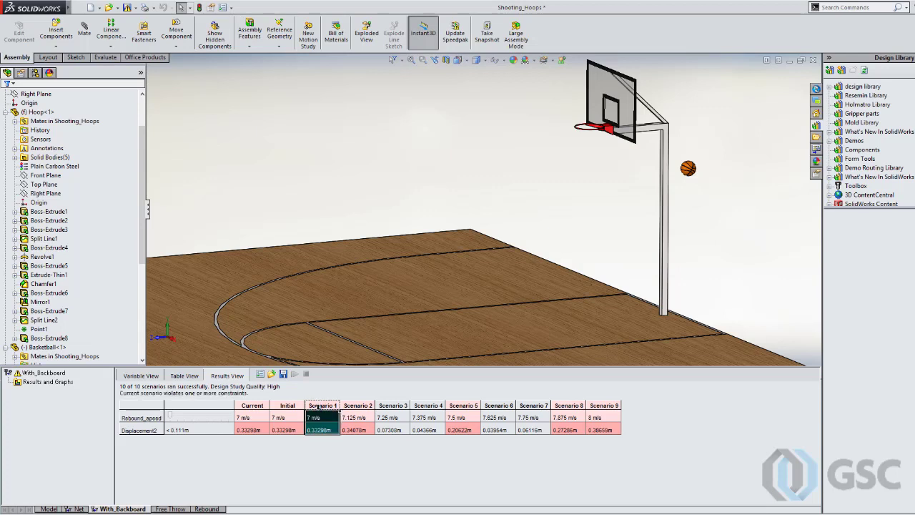
pyautogui.click(294, 375)
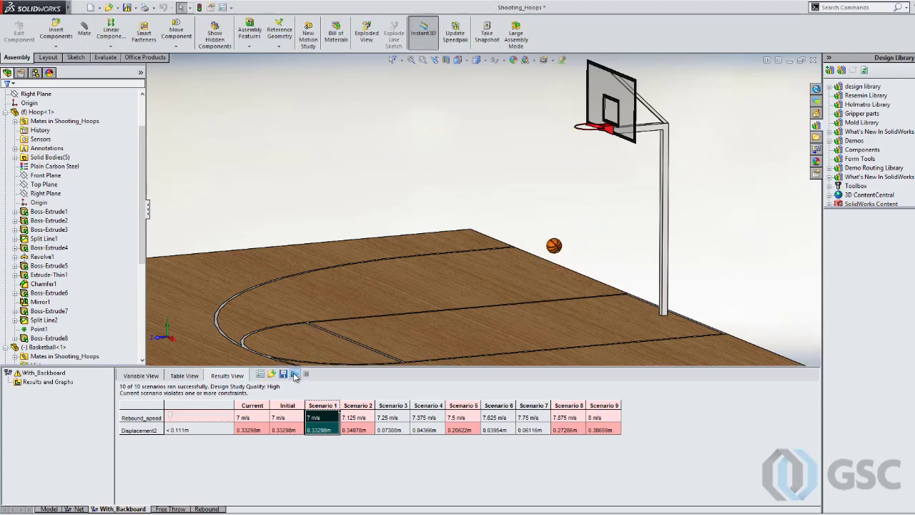
# - Play the motions of Scenarios 2, 3 and 4 in the With_Backboard study, covering rebound speeds of 7.125, 7.25 and 7.375 m/s
pyautogui.click(361, 404)
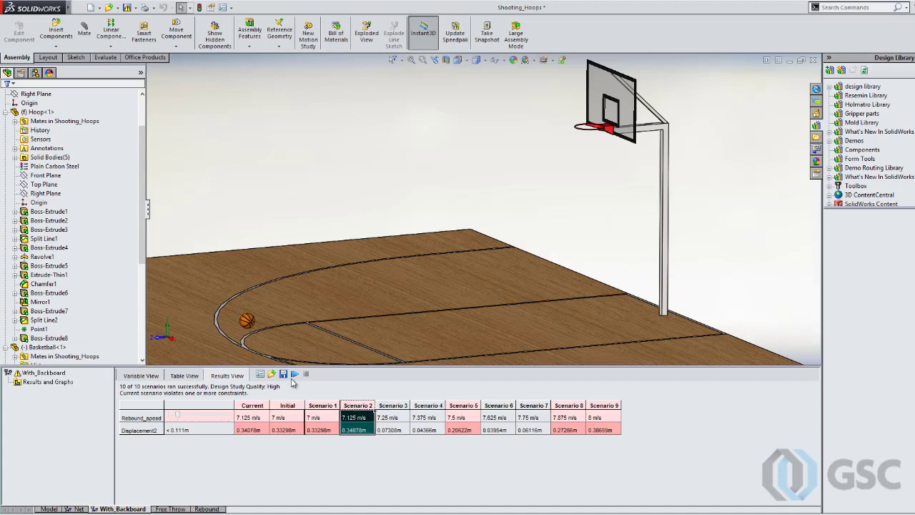
pyautogui.click(294, 375)
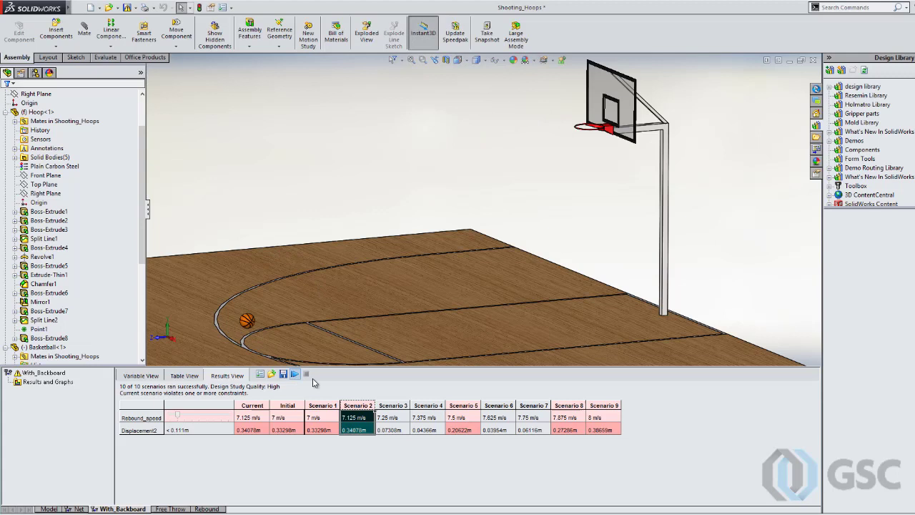
pyautogui.click(392, 405)
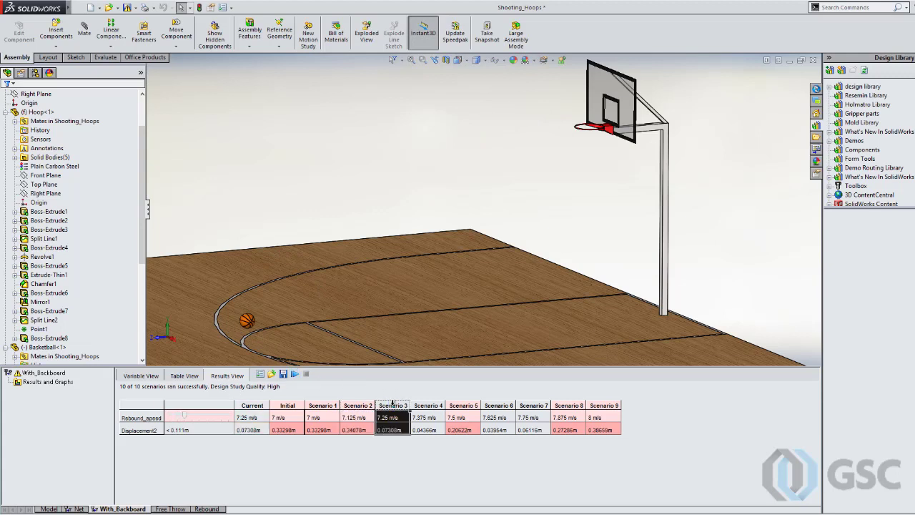
pyautogui.click(294, 374)
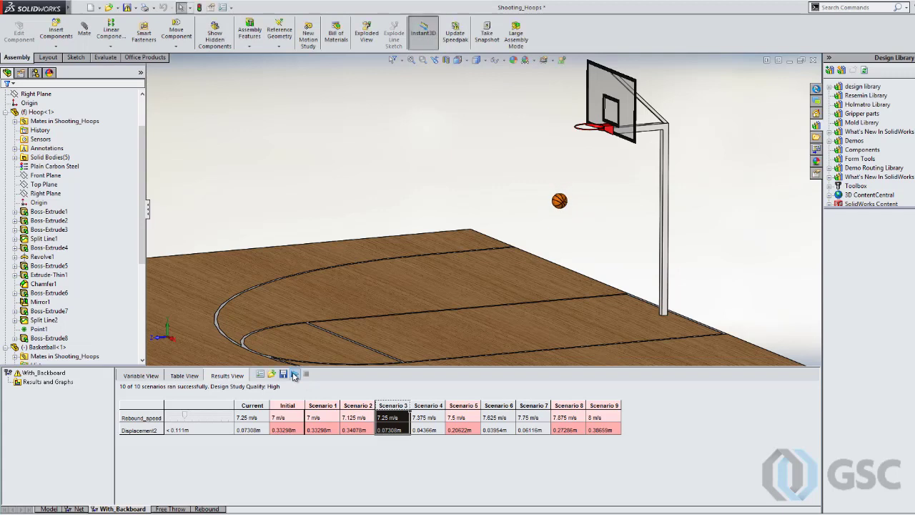
pyautogui.click(428, 404)
pyautogui.click(294, 374)
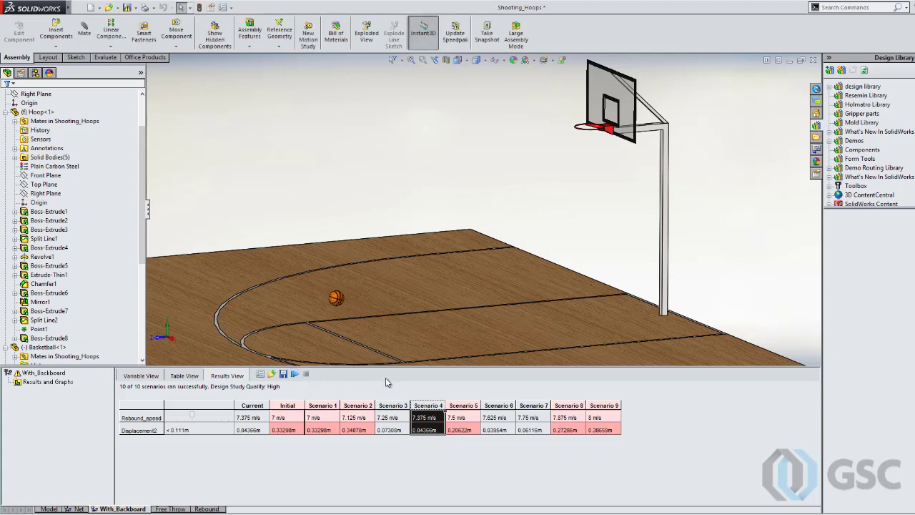
# - Play the With_Backboard motions of Scenario 6 (7.625 m/s), Scenario 5 (7.5 m/s) and Scenario 7 (7.75 m/s)
pyautogui.click(498, 406)
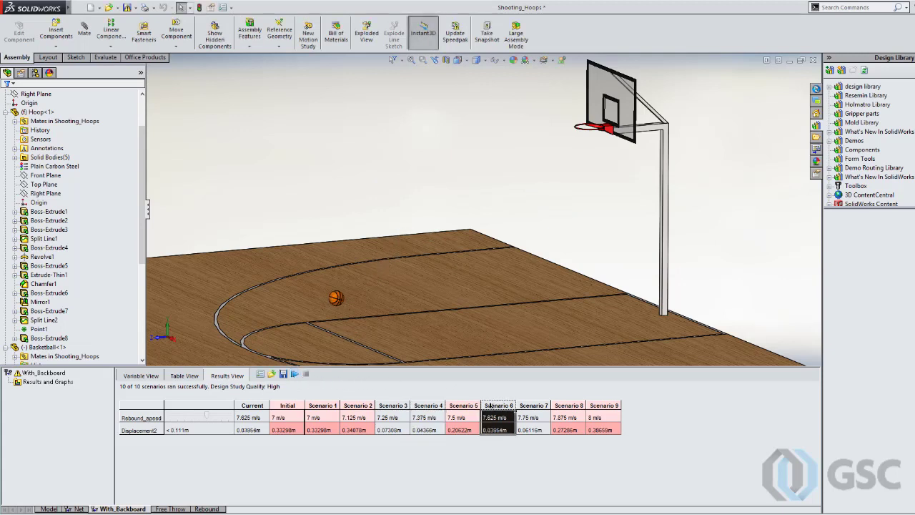
pyautogui.click(295, 374)
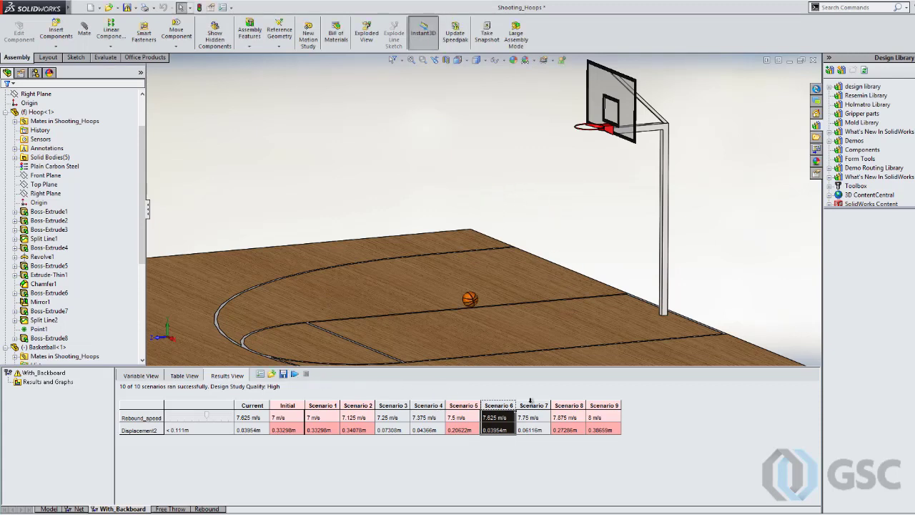
pyautogui.click(463, 406)
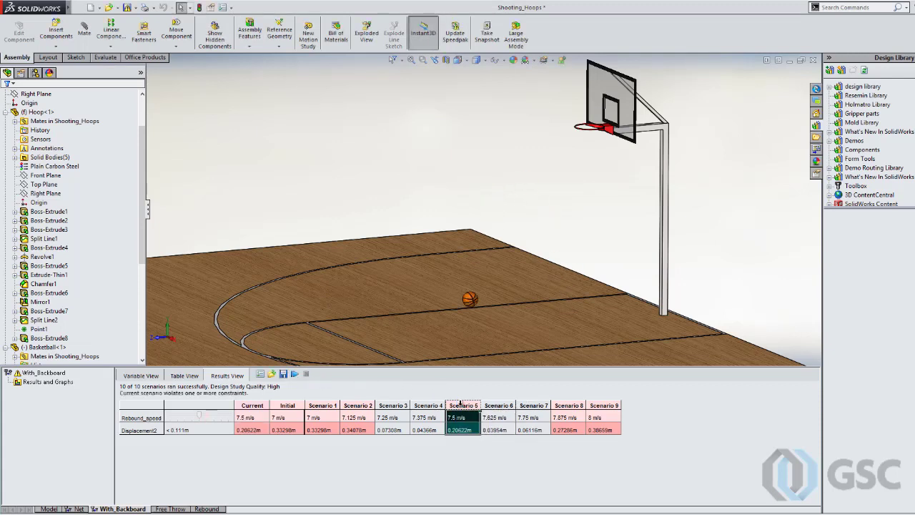
pyautogui.click(294, 375)
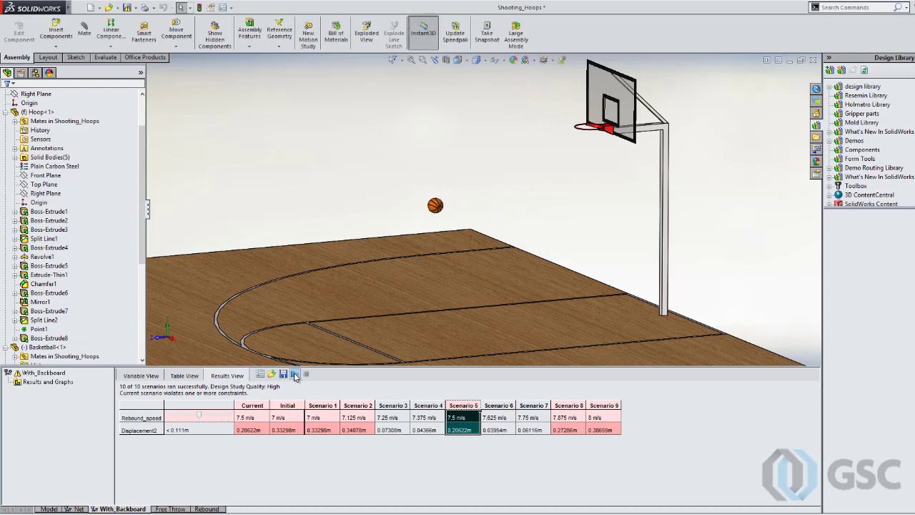
pyautogui.click(533, 405)
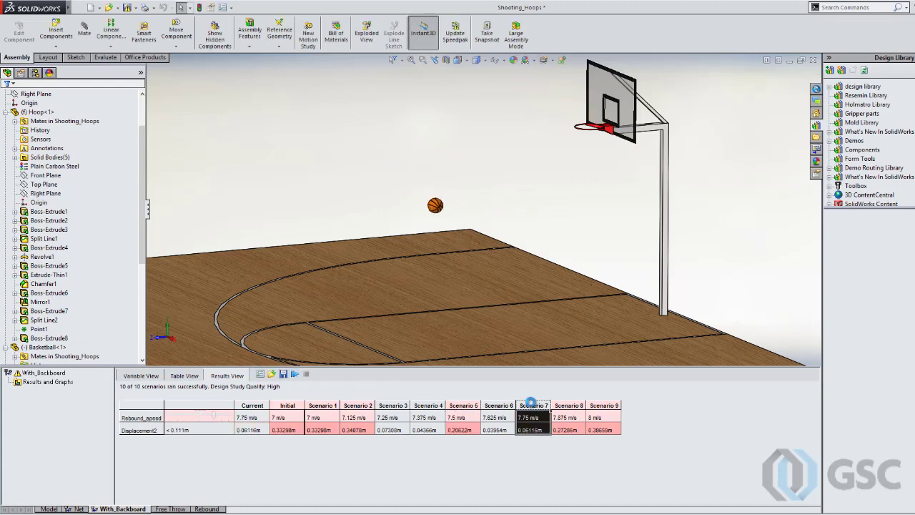
pyautogui.click(295, 375)
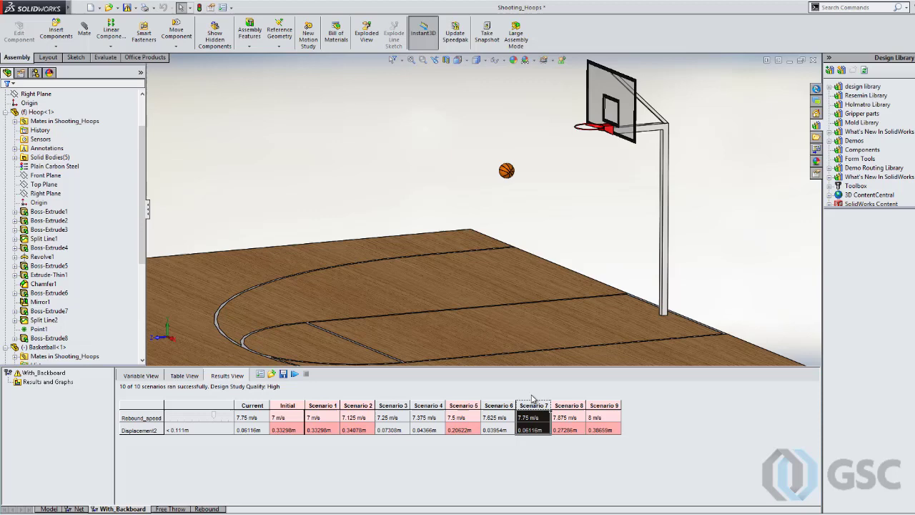
# - Open the Rebound motion study and scrub its timeline back from the end to inspect the ball along its trace path near the hoop
pyautogui.click(207, 509)
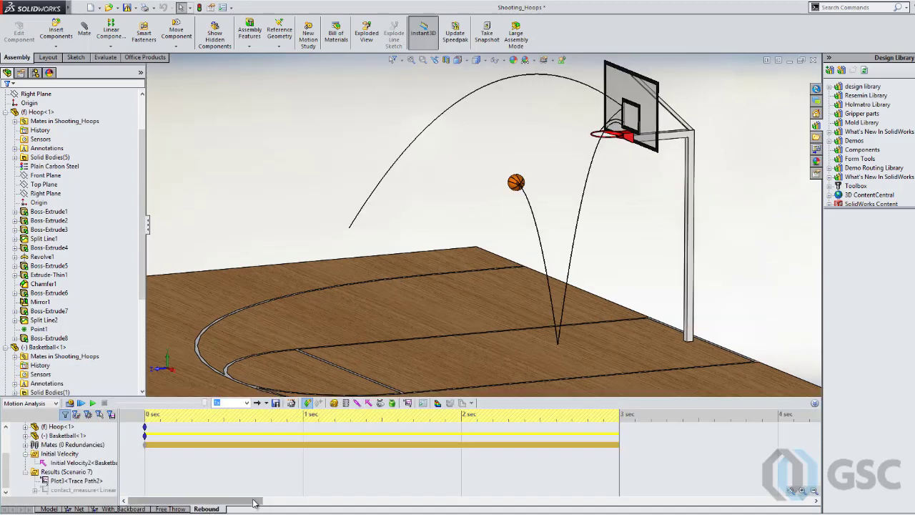
pyautogui.click(565, 480)
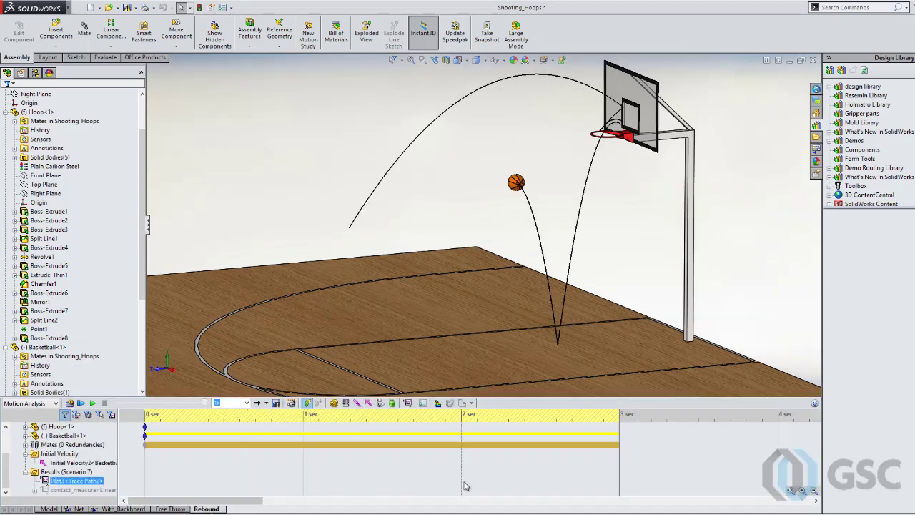
pyautogui.click(576, 473)
pyautogui.moveTo(616, 474)
pyautogui.mouseDown()
pyautogui.moveTo(147, 472)
pyautogui.moveTo(465, 475)
pyautogui.moveTo(255, 473)
pyautogui.moveTo(386, 473)
pyautogui.mouseUp()
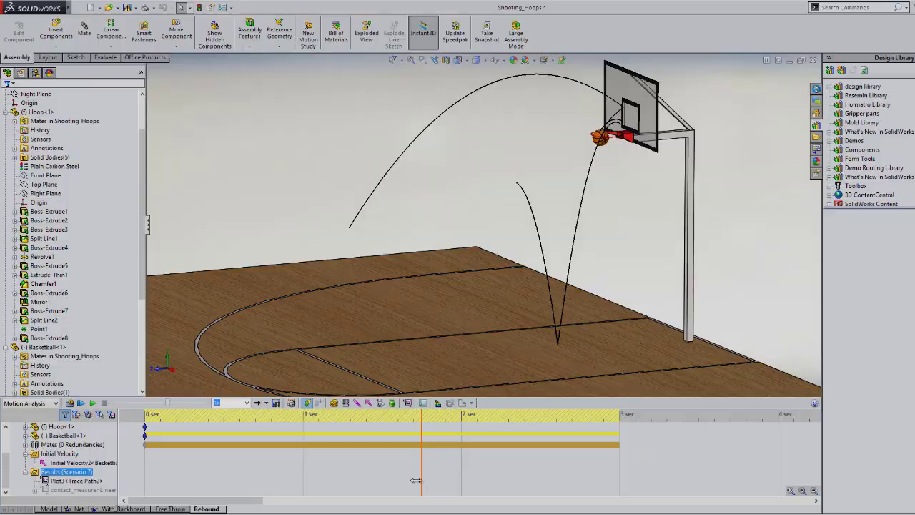